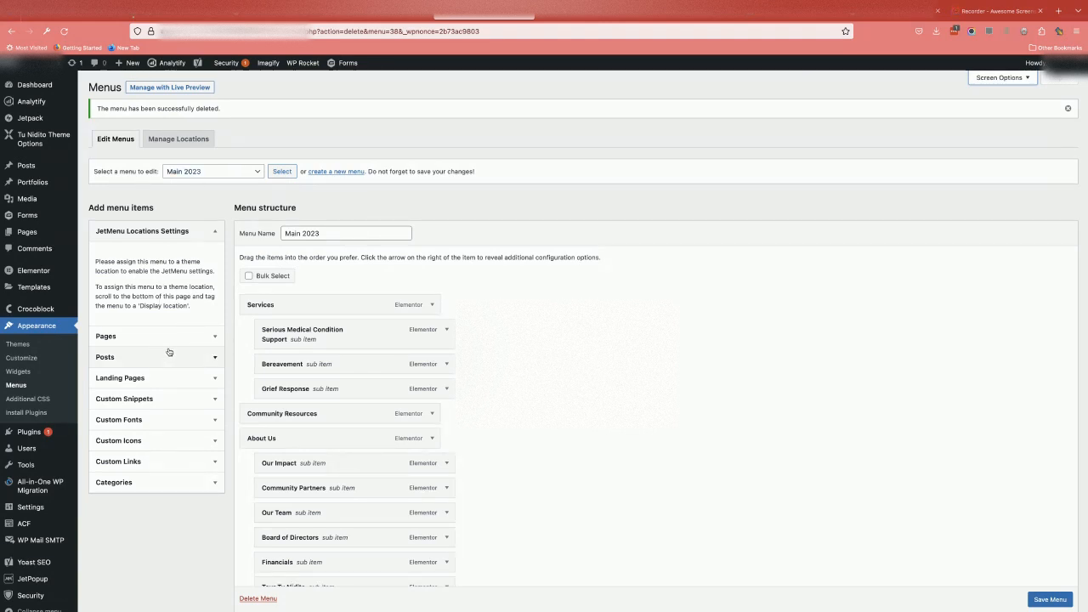
- Switch to the site's draft pages list and change the For Kids page's status to Published
mouse_move(564, 432)
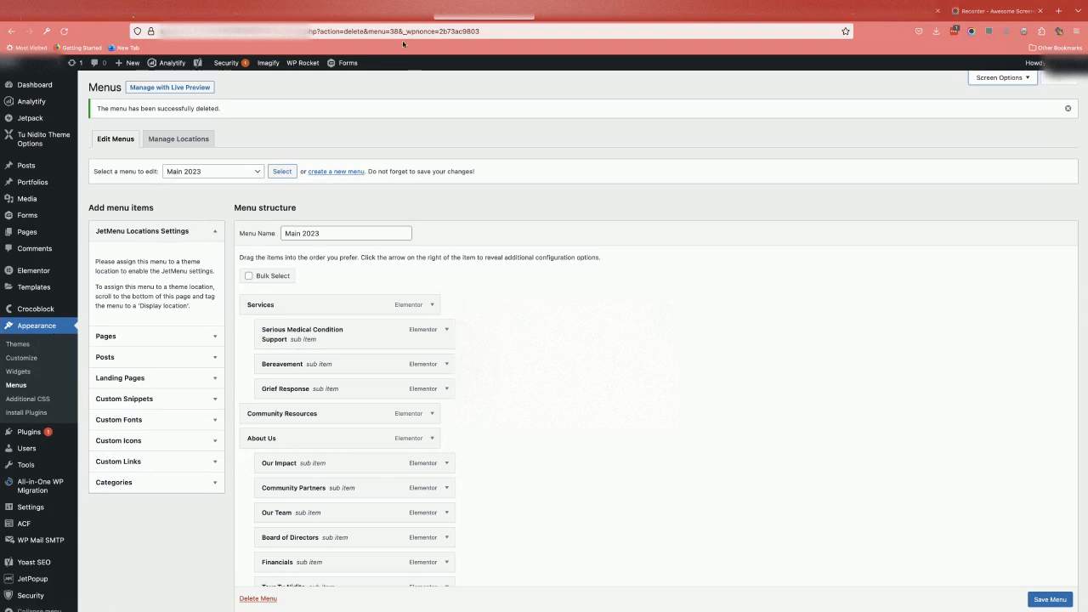
click(391, 12)
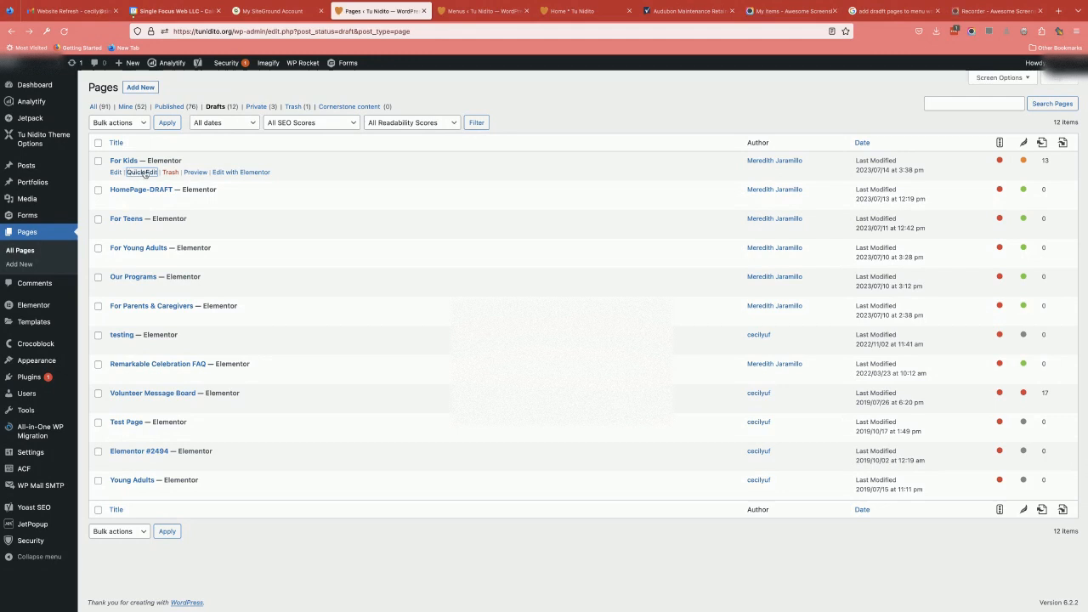
click(142, 172)
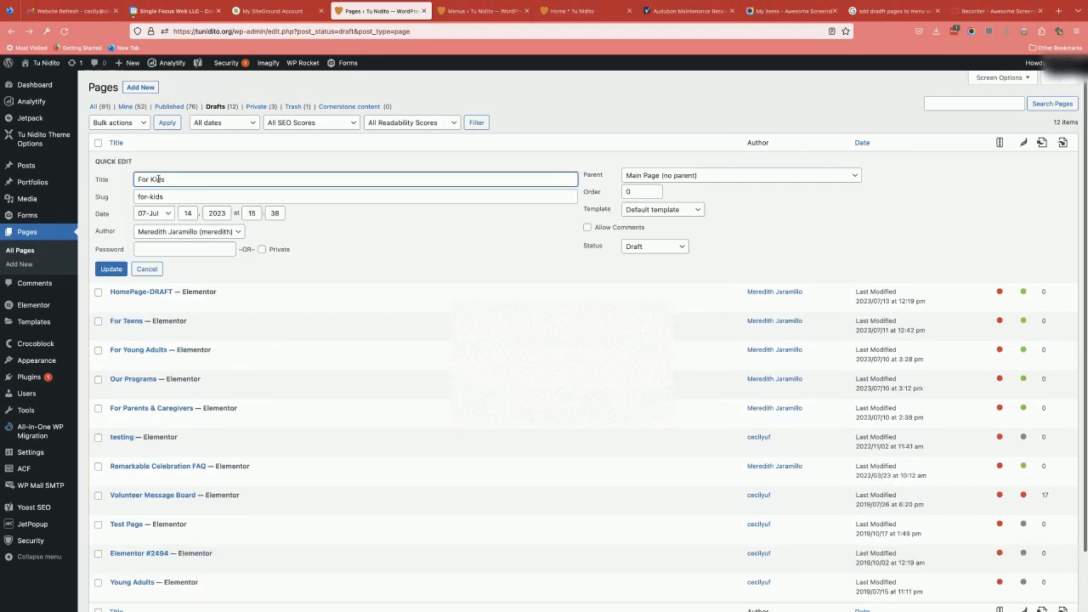
click(653, 250)
click(644, 227)
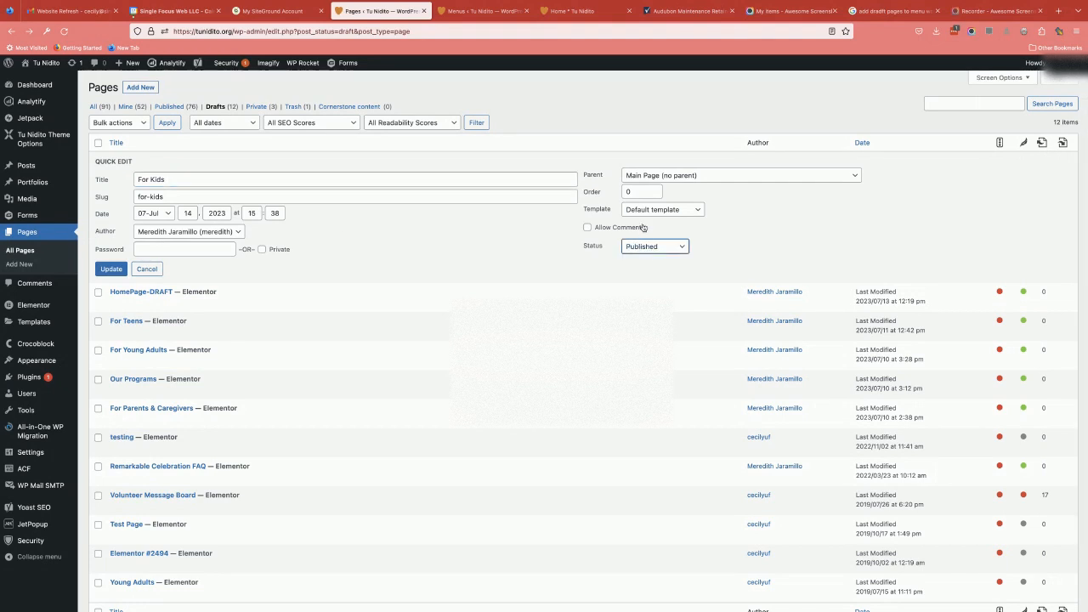
click(102, 270)
click(102, 270)
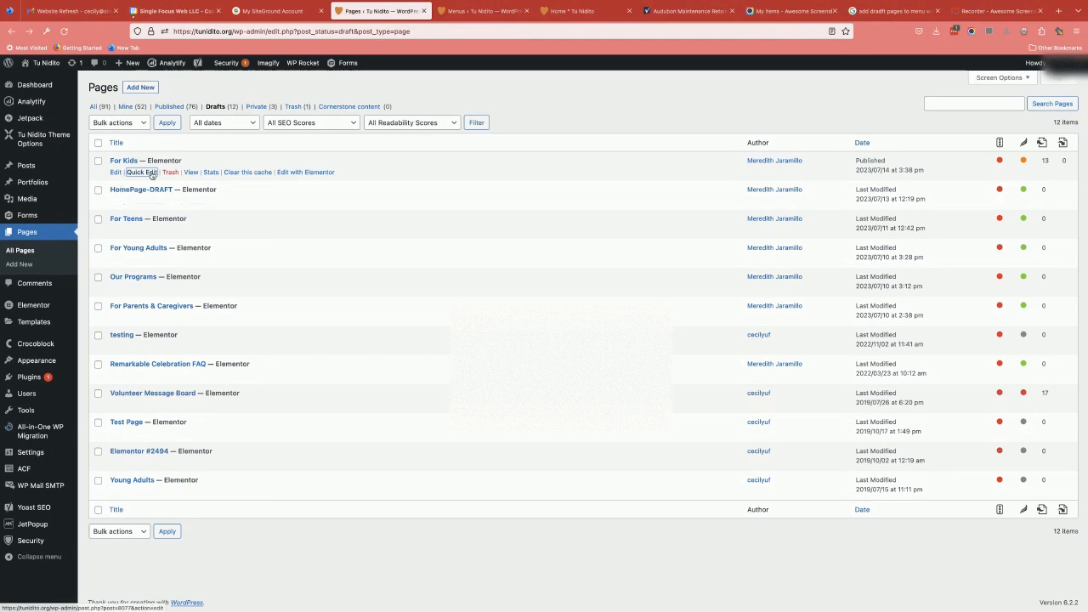
- Bulk edit the draft pages HomePage-DRAFT, For Teens, For Young Adults and Our Programs, setting their status to Published
click(98, 190)
click(98, 219)
click(98, 248)
click(97, 279)
click(144, 124)
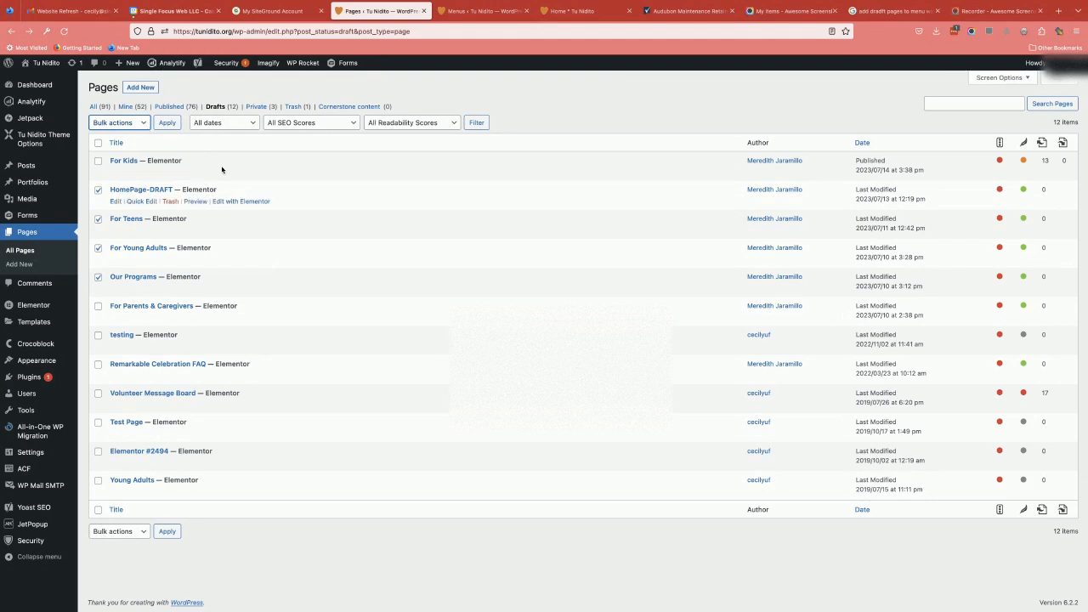
click(108, 133)
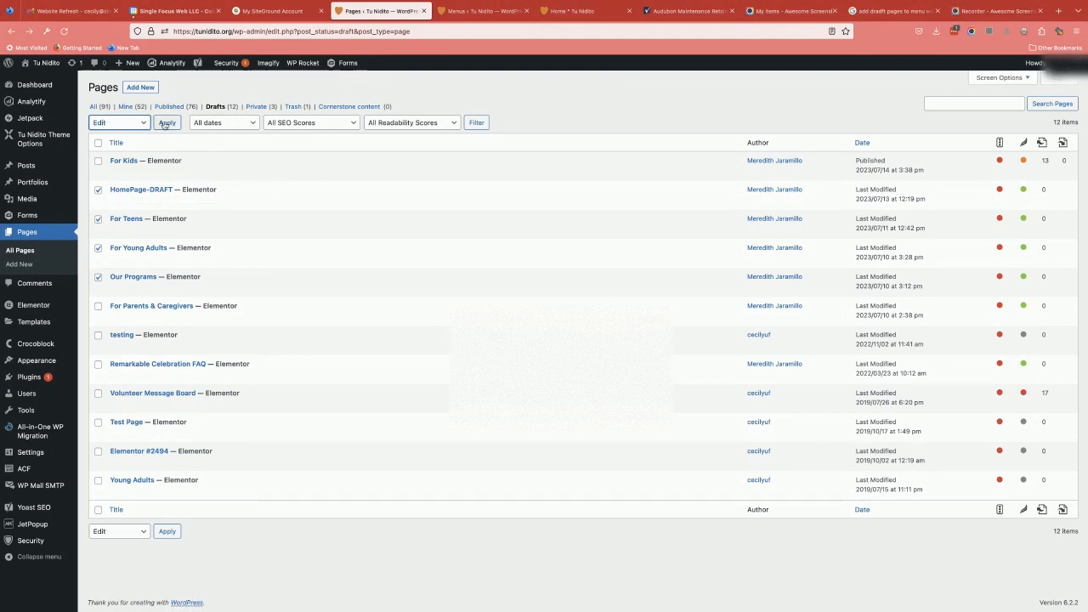
click(167, 122)
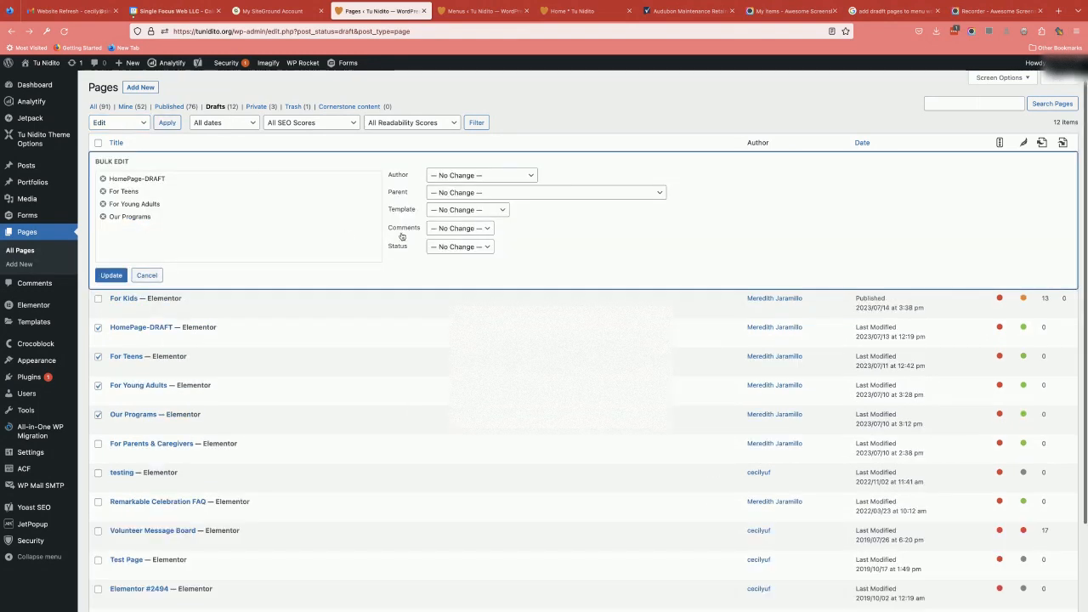
click(484, 249)
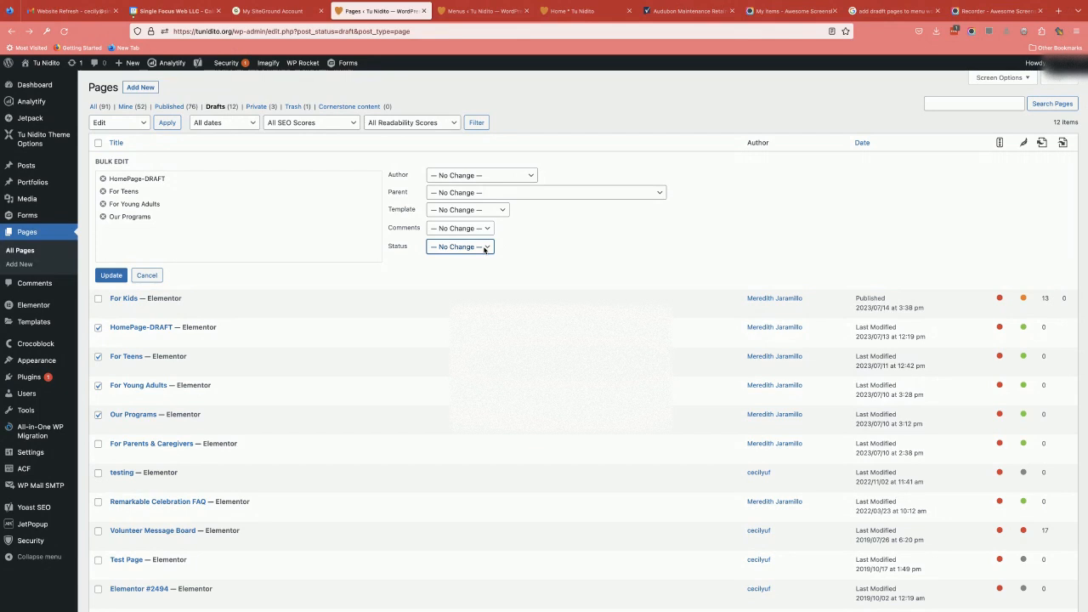
key(Down)
click(100, 275)
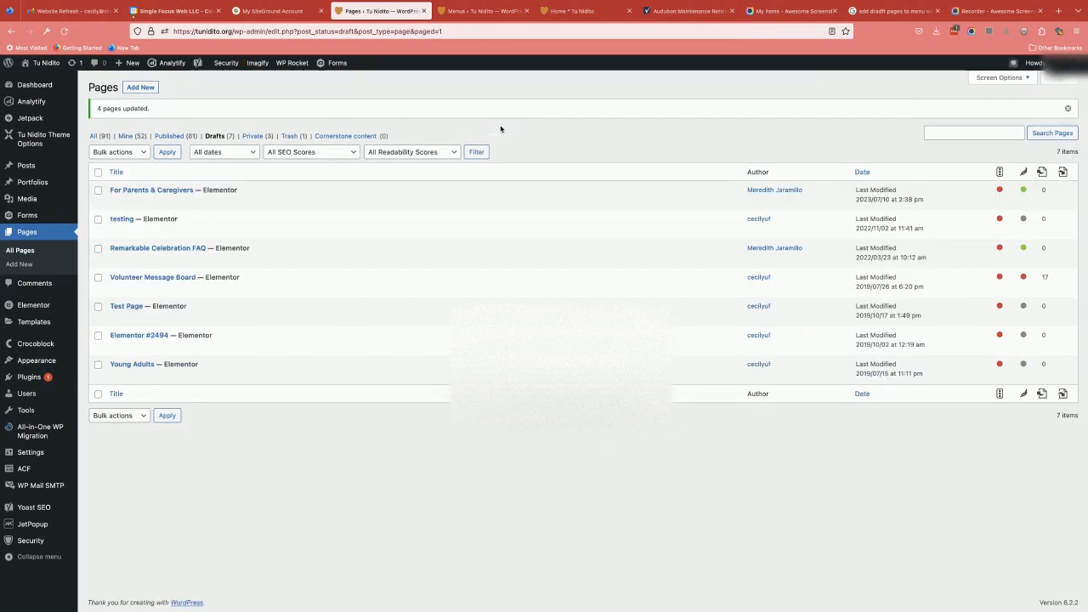
- Return to the site's menu editor and create a new menu named Draft 2023
key(ctrl+Tab)
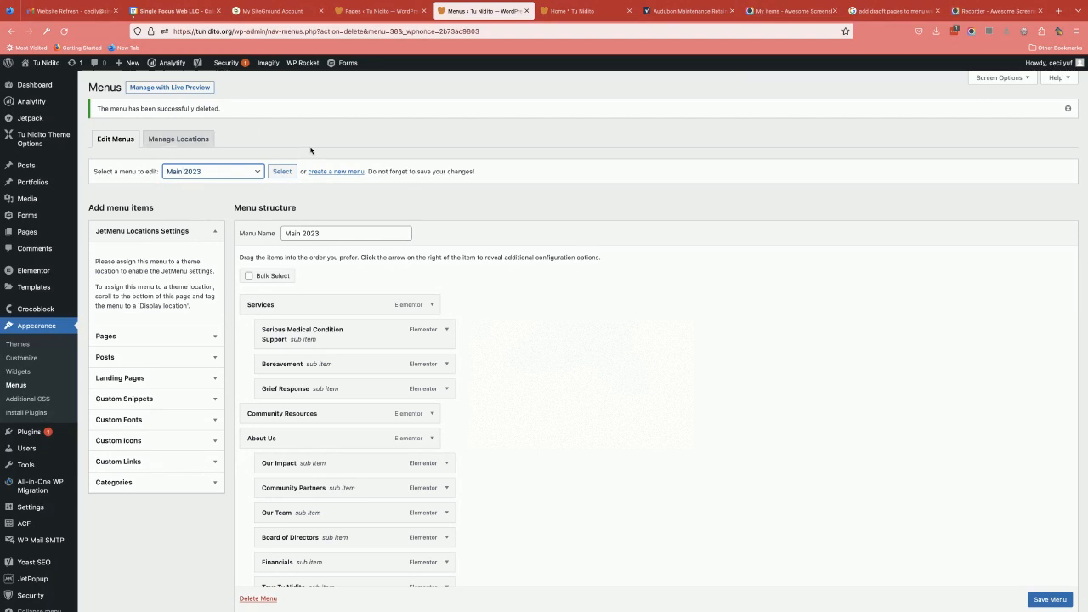
click(335, 172)
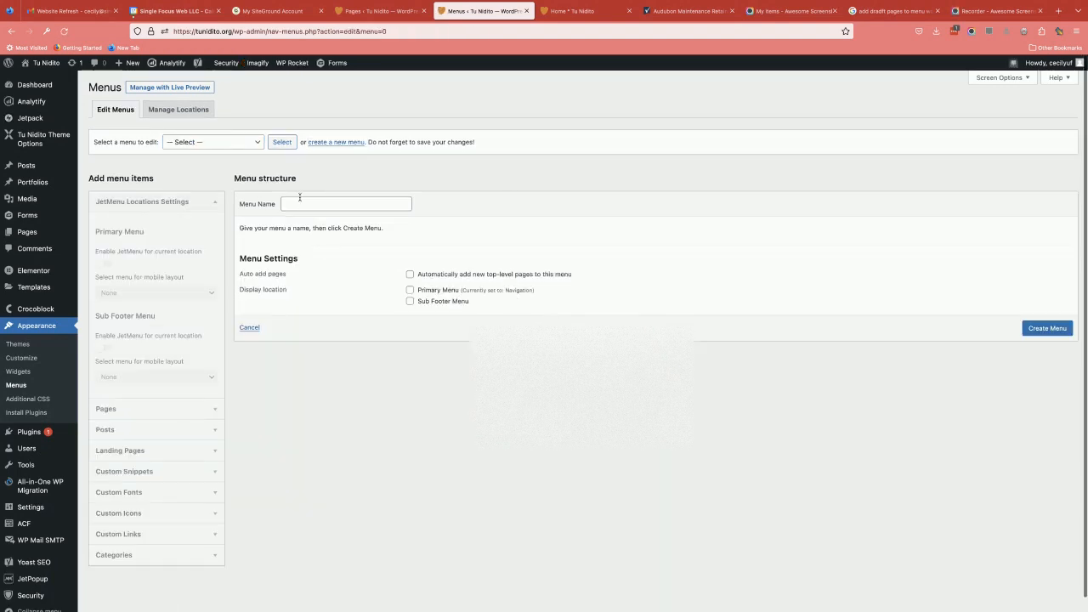
click(299, 202)
text(Draft 2023)
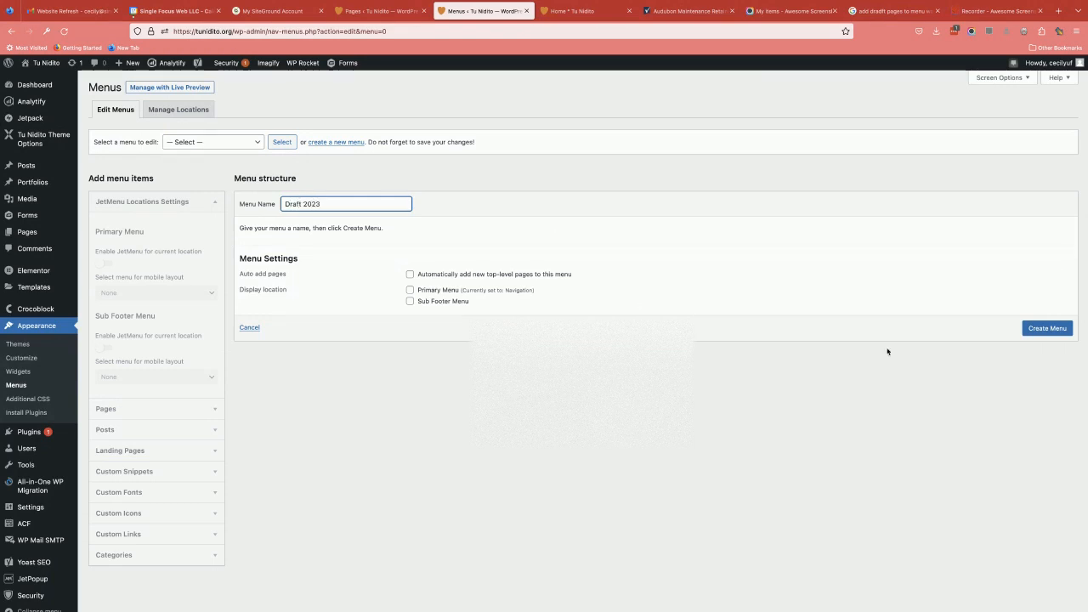
click(1047, 329)
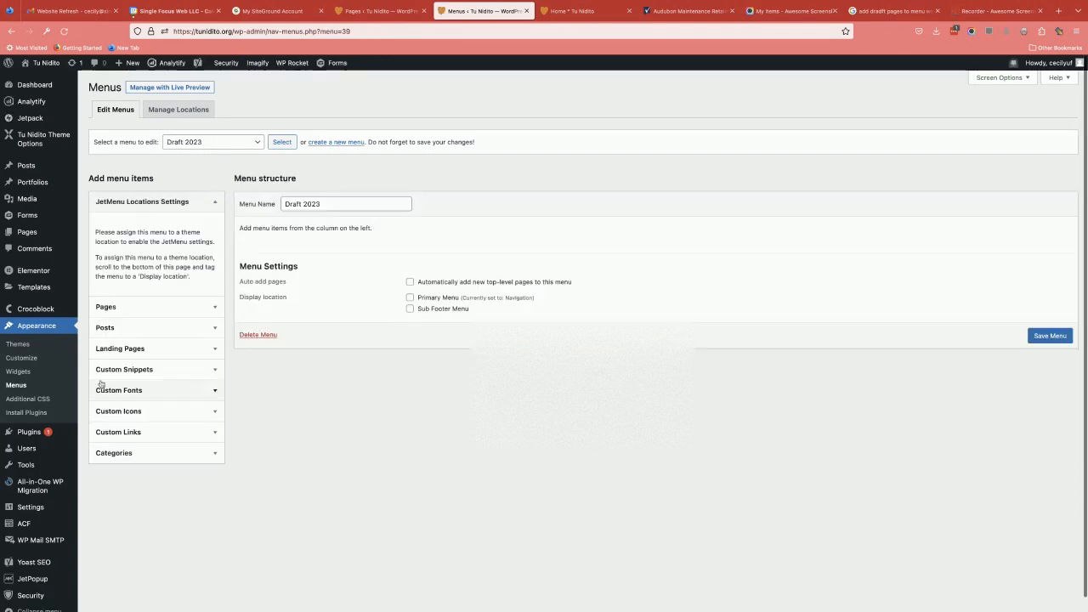
- Add the pages Our Programs, For Young Adults, For Teens, HomePage-DRAFT and For Kids to the Draft 2023 menu
click(122, 309)
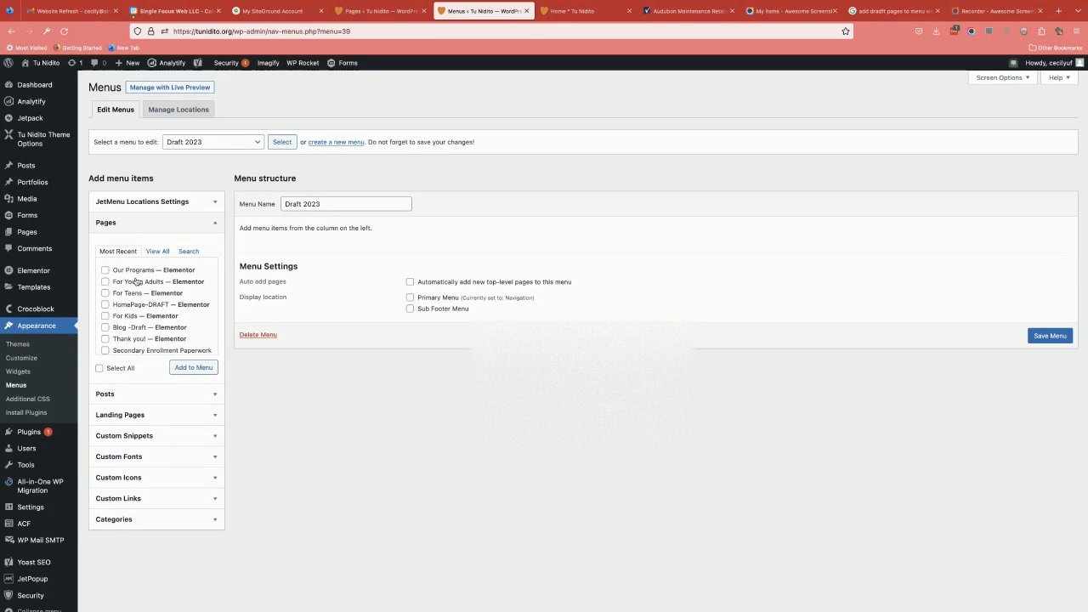
click(159, 252)
click(188, 251)
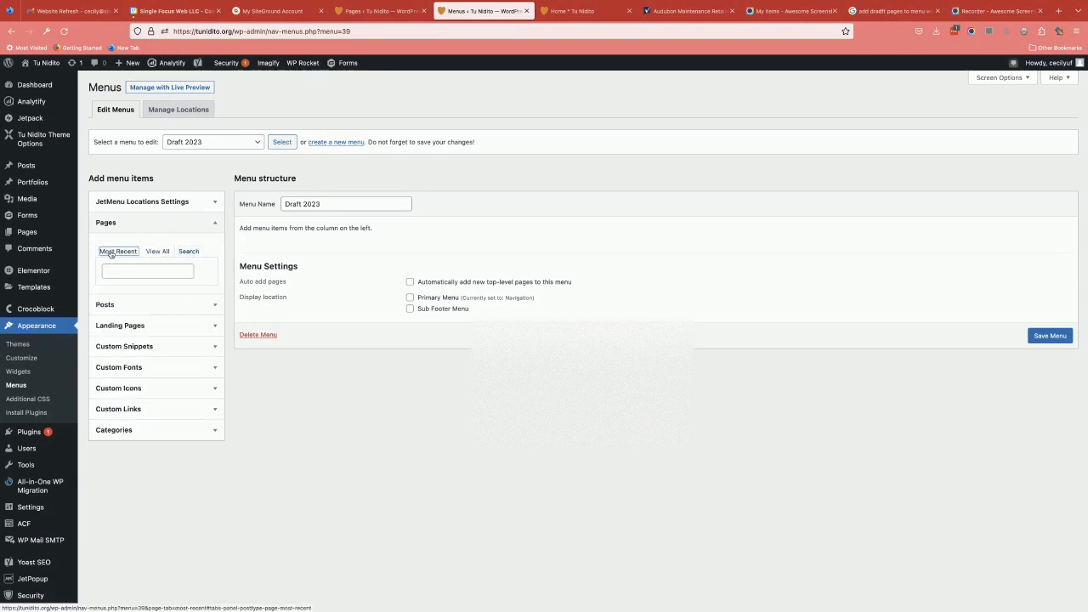
click(111, 253)
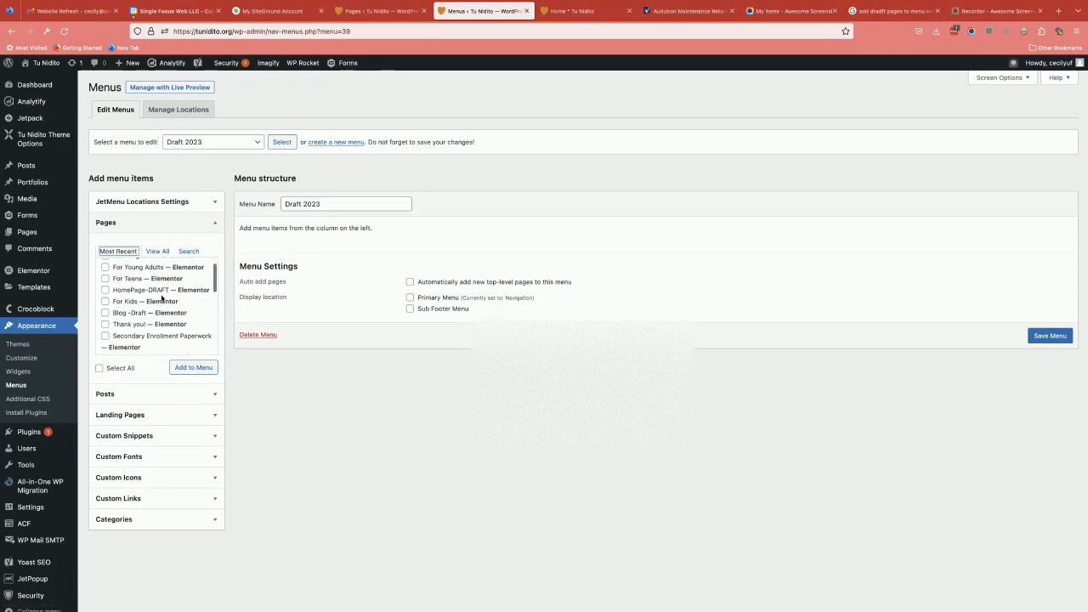
click(105, 306)
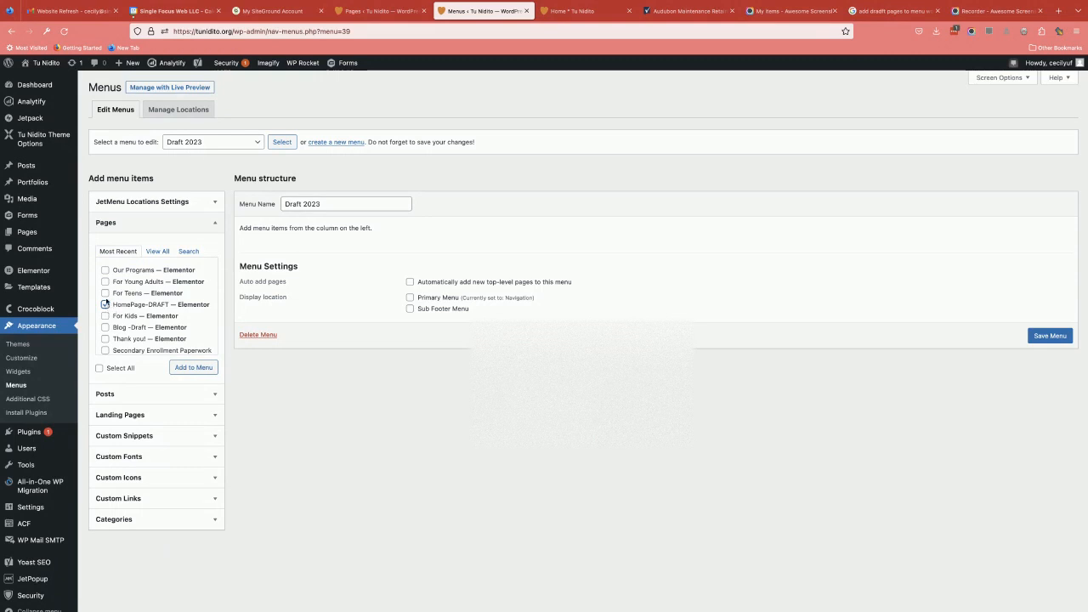
click(105, 292)
click(104, 269)
click(105, 315)
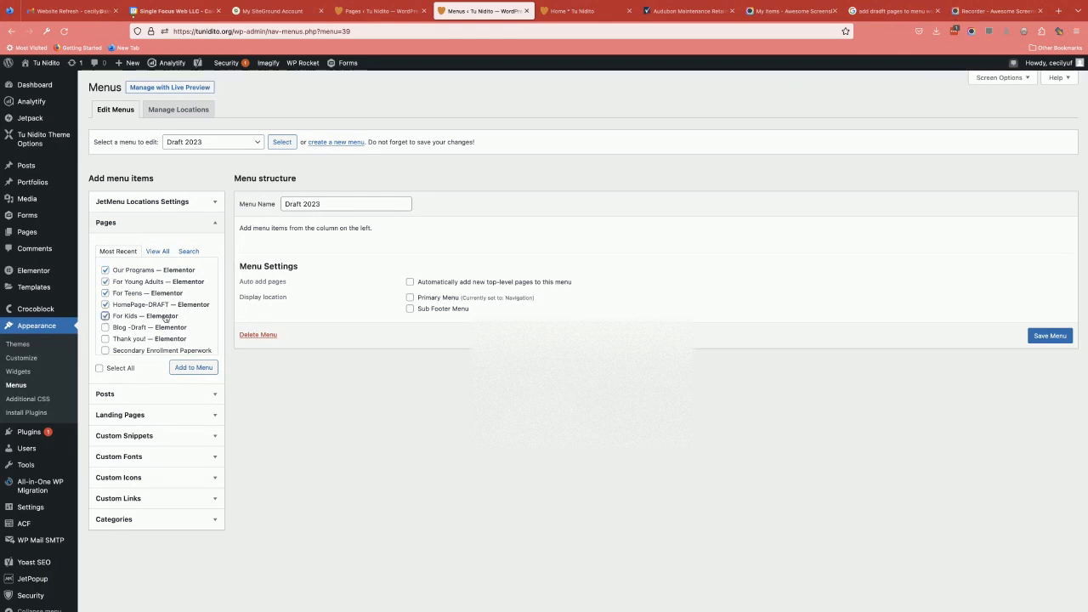
click(187, 367)
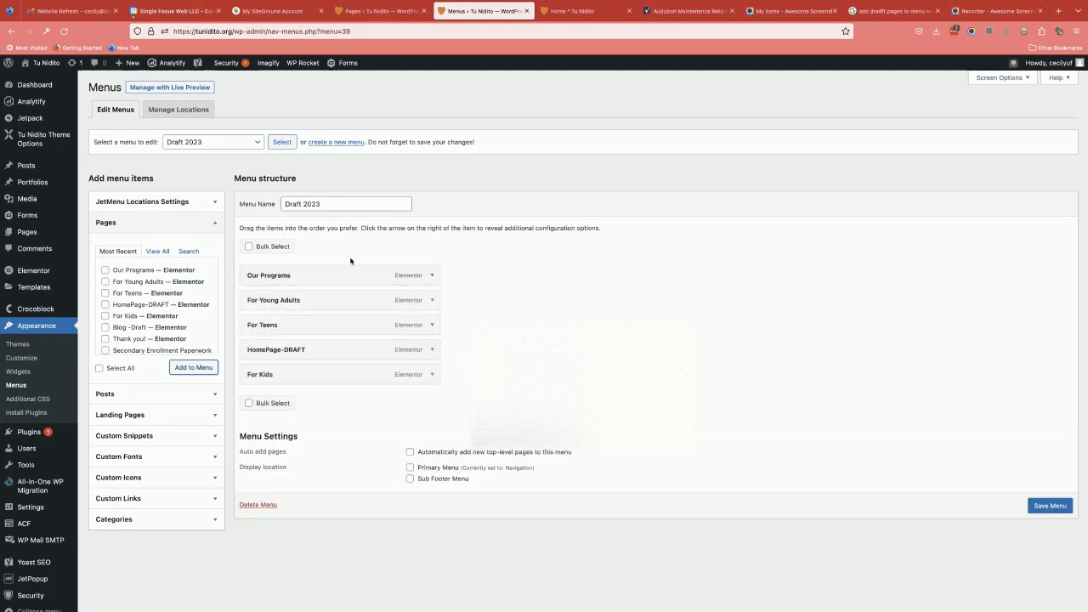
- Move HomePage-DRAFT to the start of the menu, nest Our Programs under it as a sub item, and save the menu
drag(300, 345, 302, 277)
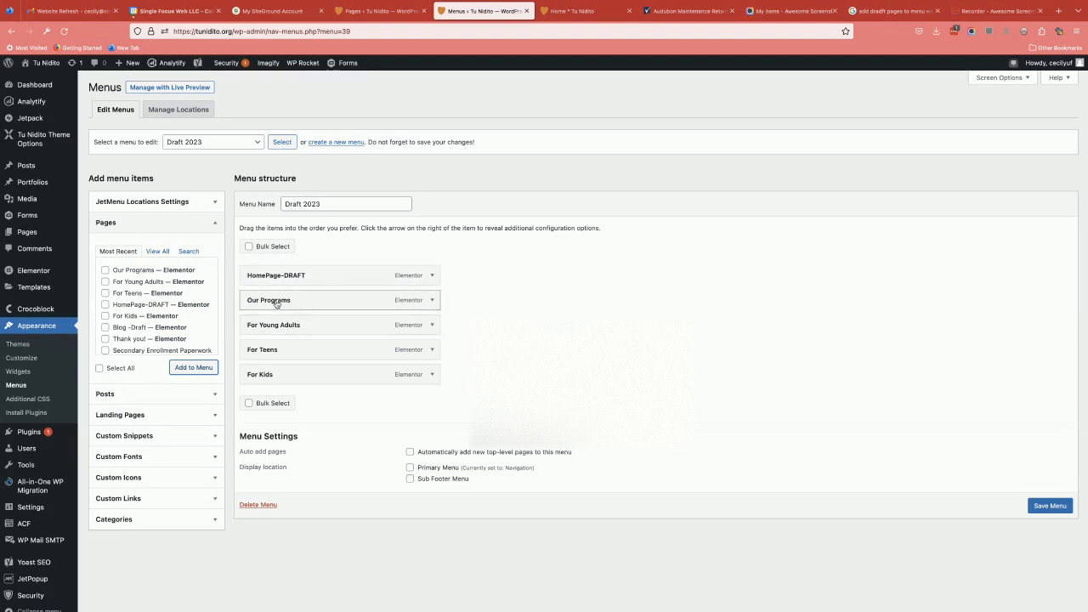
drag(266, 303, 286, 303)
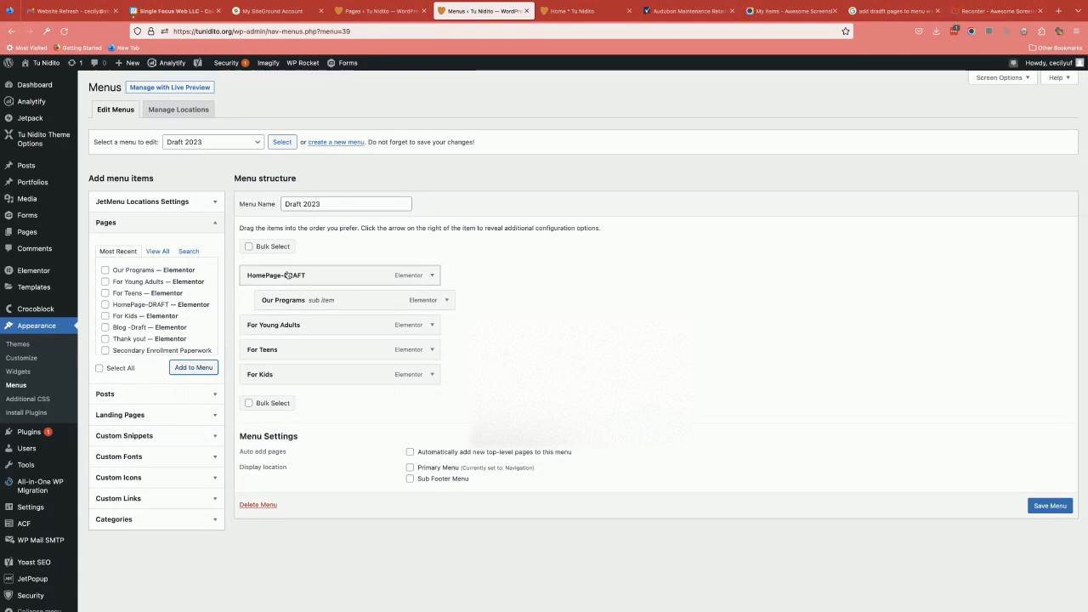
click(1037, 507)
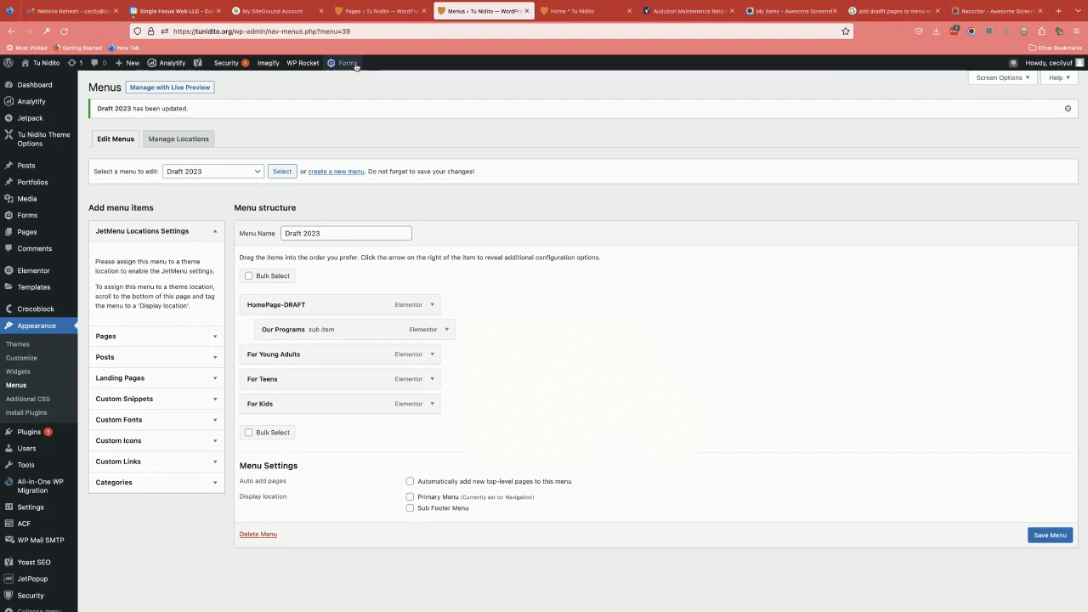
- Return to the site's pages list and show only published pages, sorted by date with the newest first
click(378, 11)
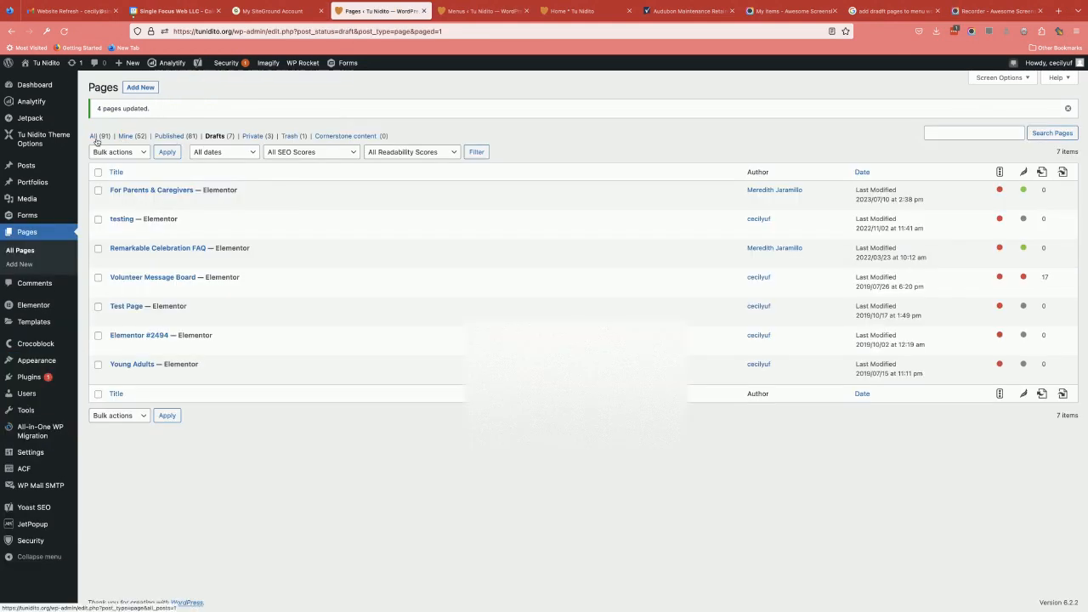
click(171, 138)
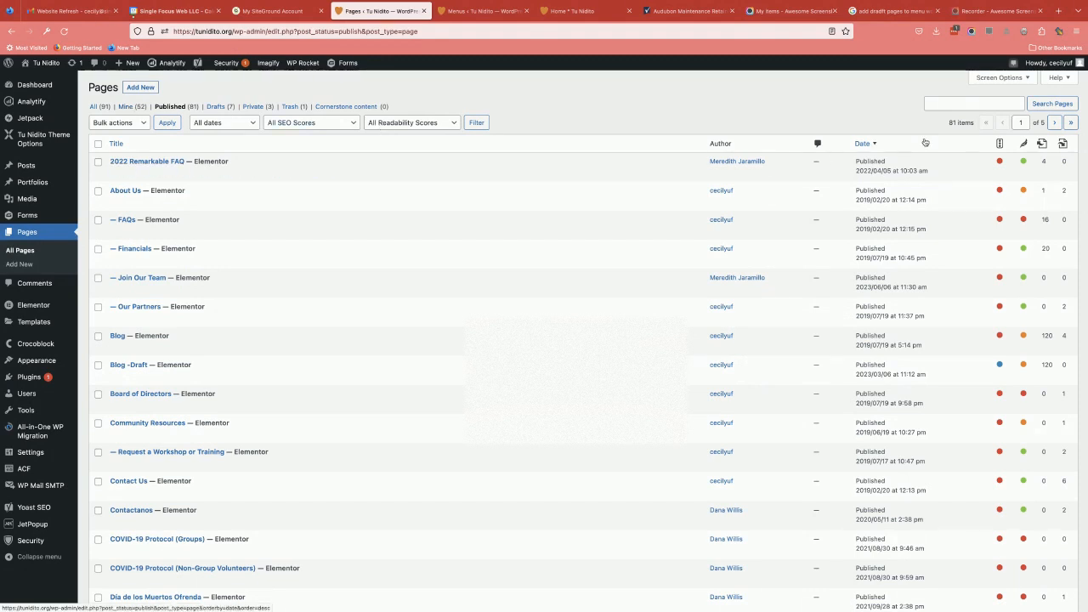
click(876, 145)
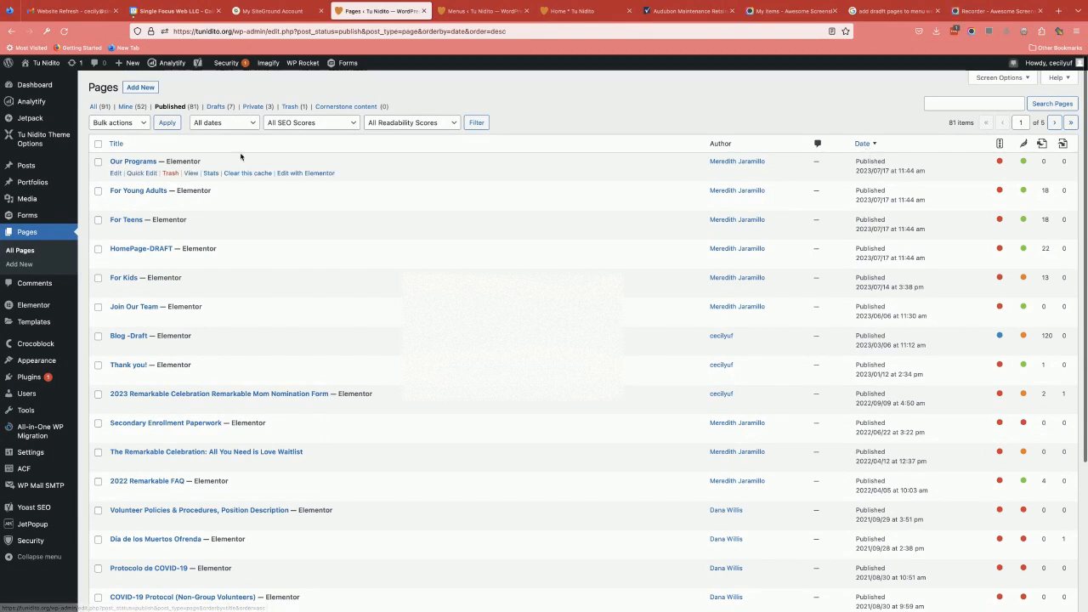
- Bulk edit Our Programs, For Young Adults, For Teens, HomePage-DRAFT and For Kids, setting their status to Draft
click(97, 162)
click(97, 192)
click(98, 221)
click(98, 250)
click(98, 279)
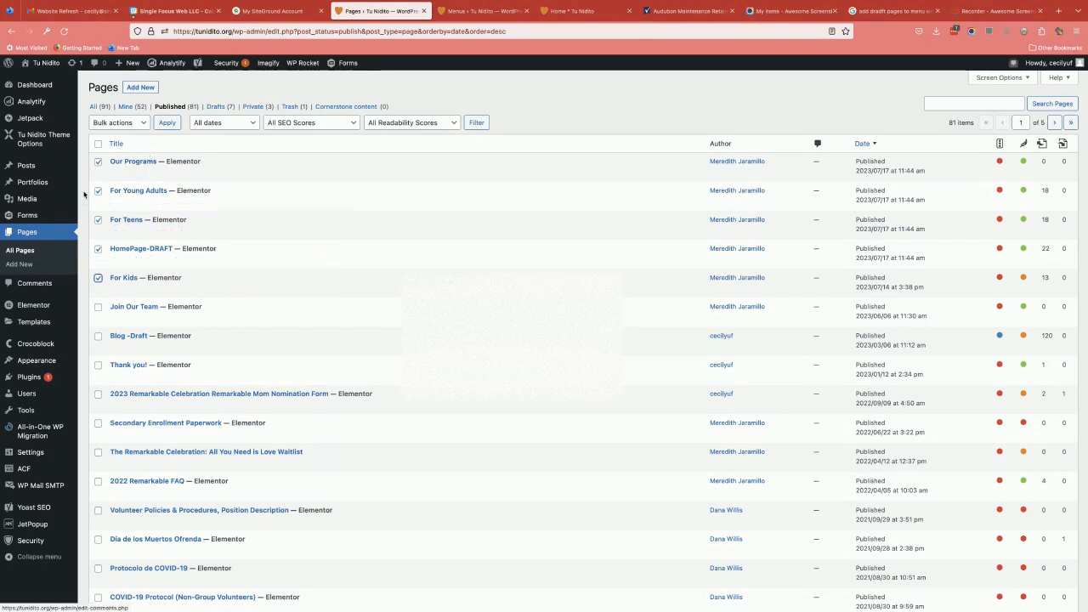
click(145, 122)
click(141, 134)
click(167, 123)
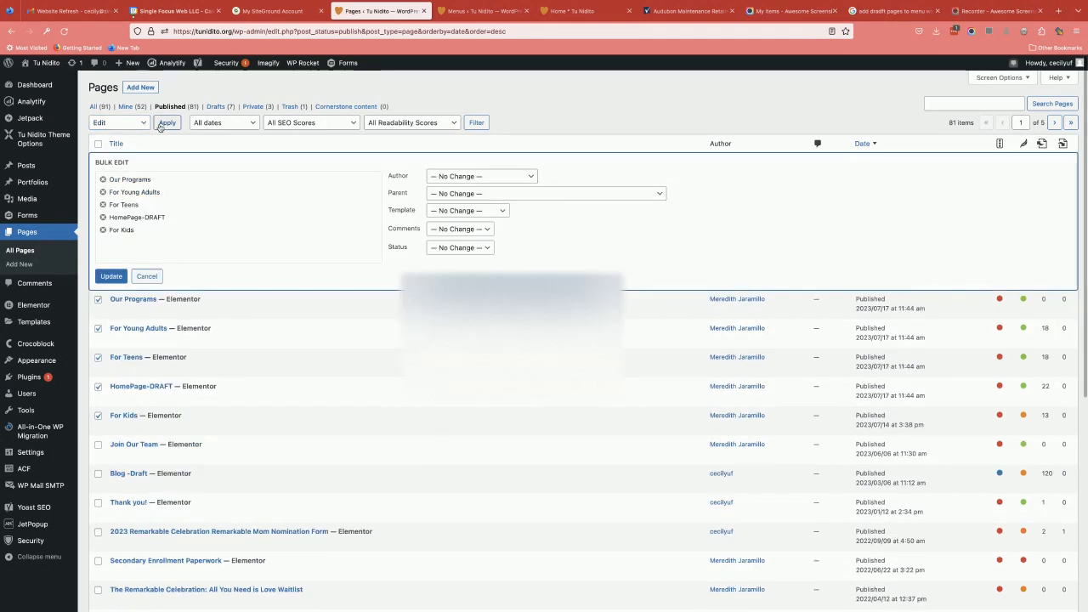
click(441, 252)
click(444, 293)
click(112, 276)
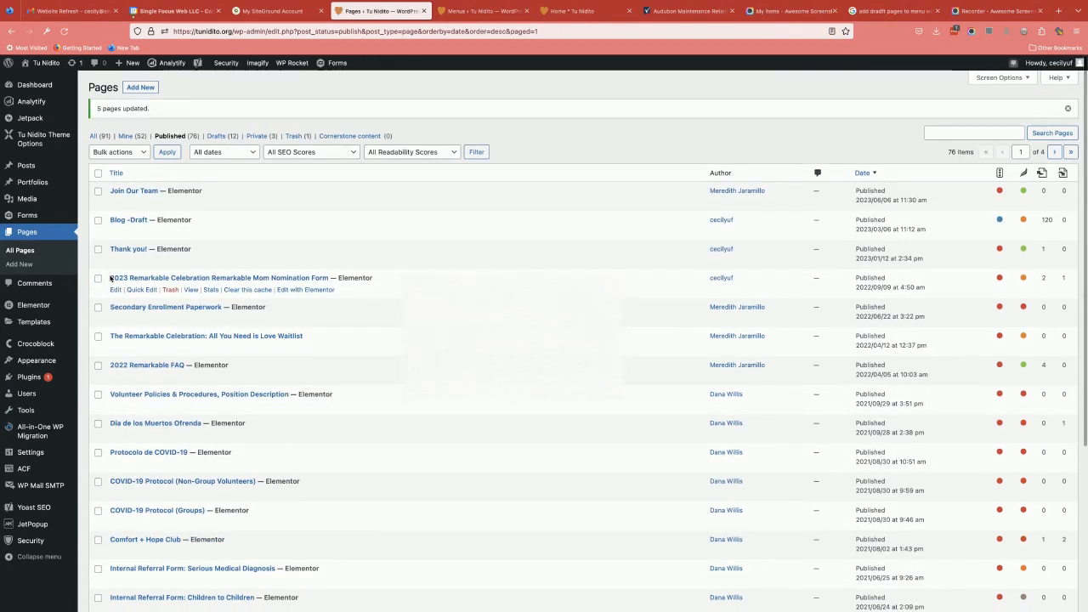
- Reload the Draft 2023 menu in the menu editor to check the status of its page items
click(480, 11)
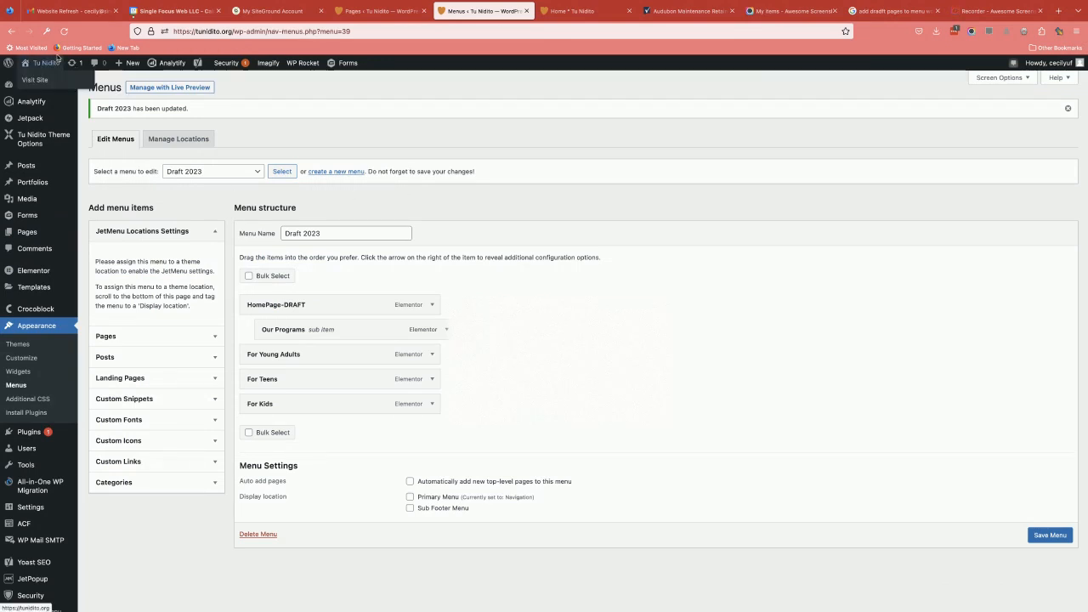
click(65, 39)
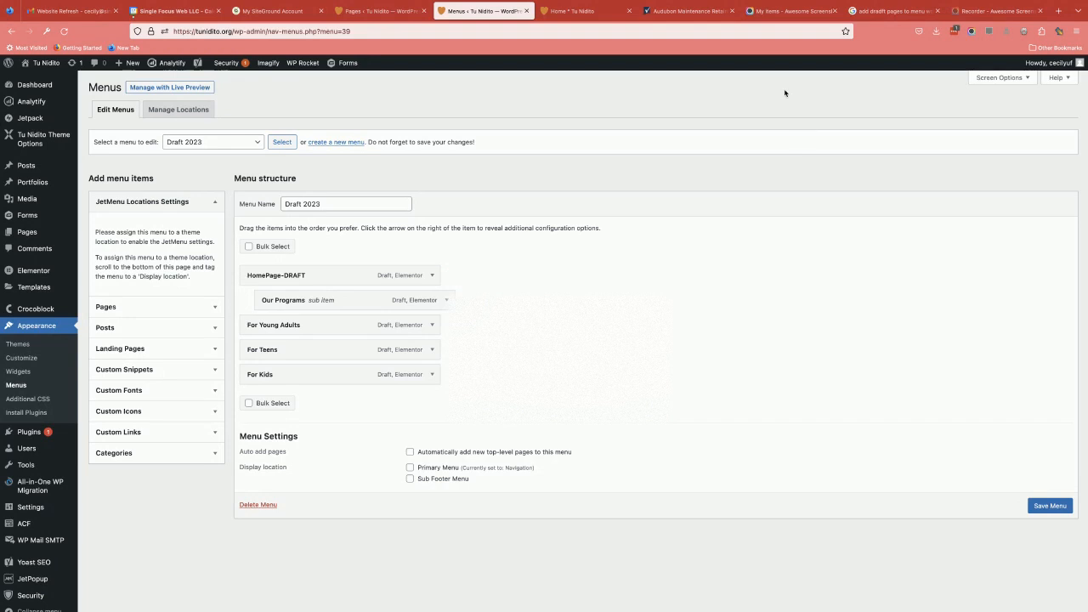
click(995, 11)
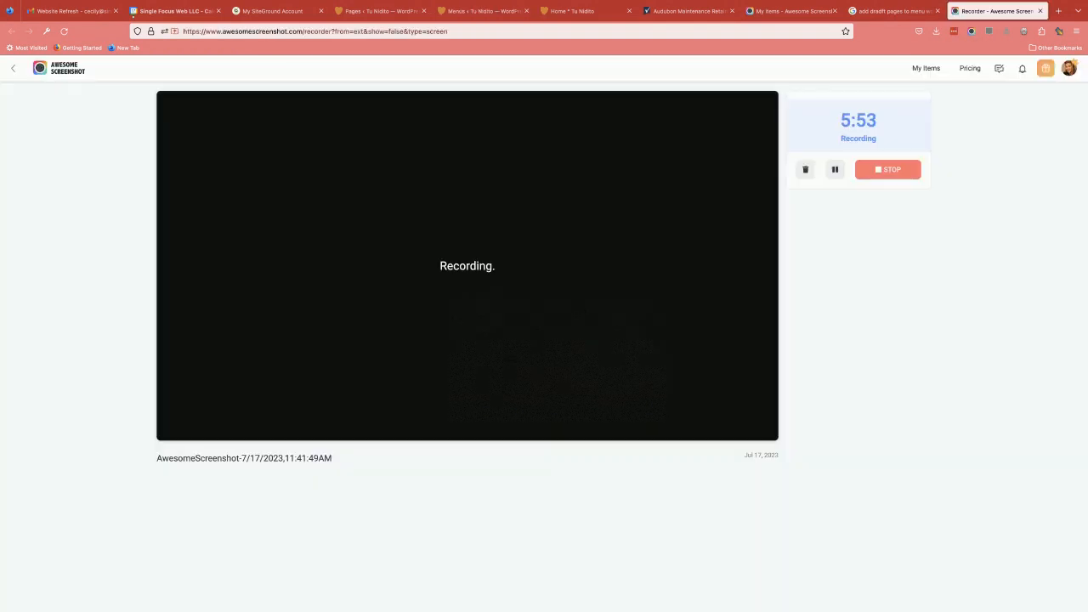